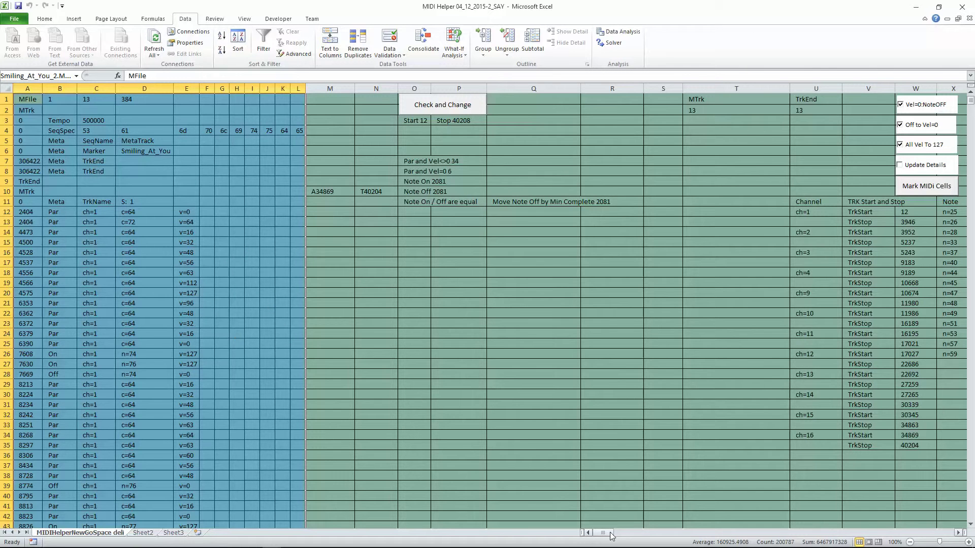
# Examine the drum voice table with its Note On and Move By values, plus the timing columns for each drum note.
pyautogui.hscroll(6, 630, 522)
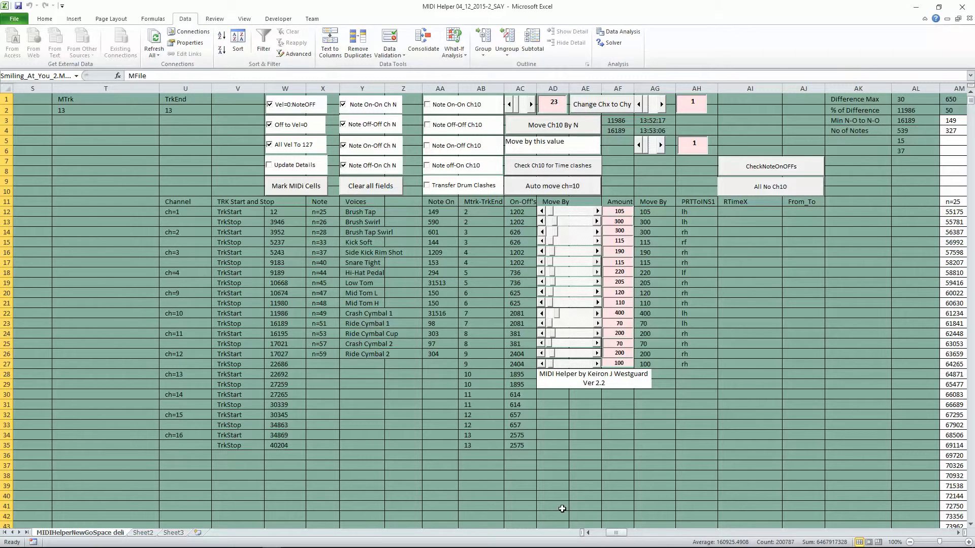
pyautogui.moveTo(615, 533); pyautogui.dragTo(618, 537)
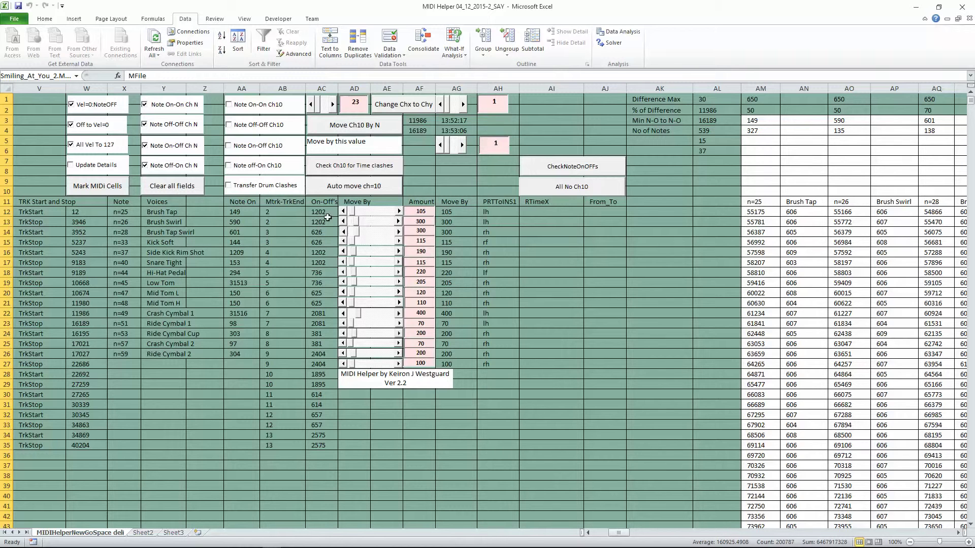
pyautogui.click(241, 212)
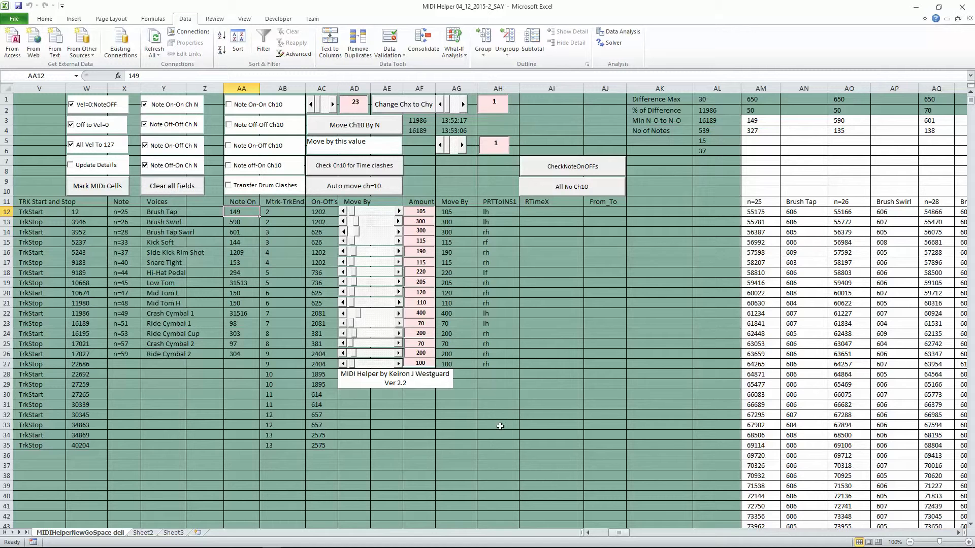
pyautogui.moveTo(619, 533); pyautogui.dragTo(632, 534)
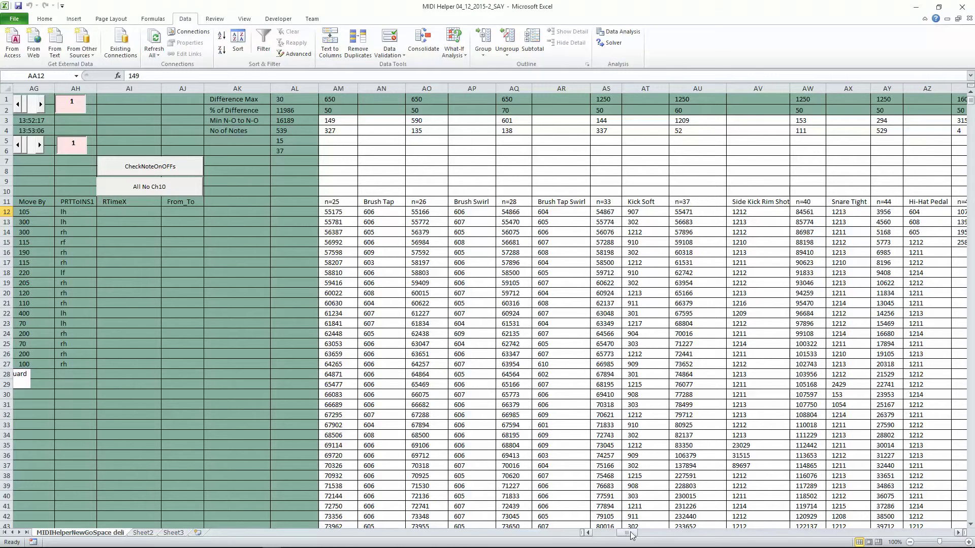
pyautogui.moveTo(631, 532); pyautogui.dragTo(599, 528)
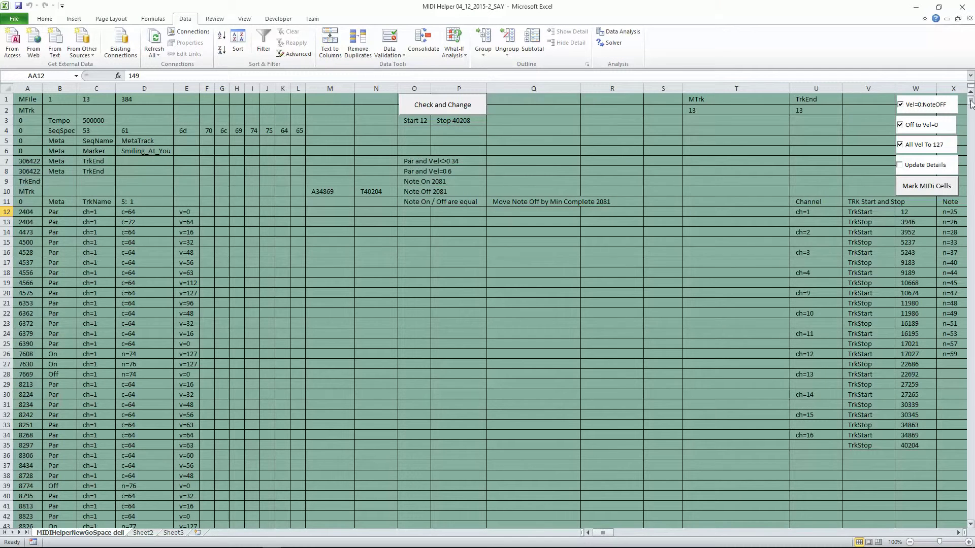
# Look through the colour-marked channel 10 rows back to the start of track S: 10.
pyautogui.moveTo(970, 101); pyautogui.dragTo(971, 157)
pyautogui.scroll(20, 764, 279)
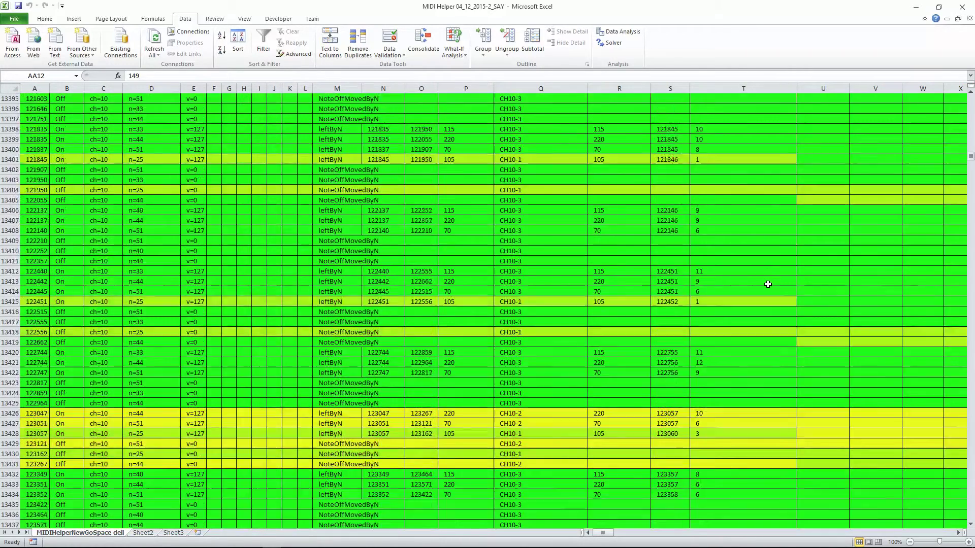
pyautogui.scroll(-5, 768, 285)
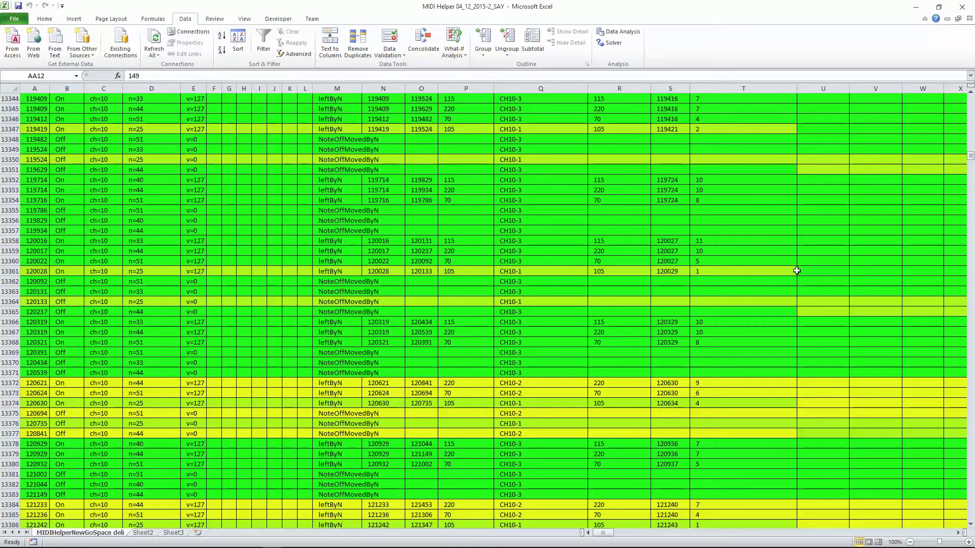
pyautogui.scroll(20, 800, 234)
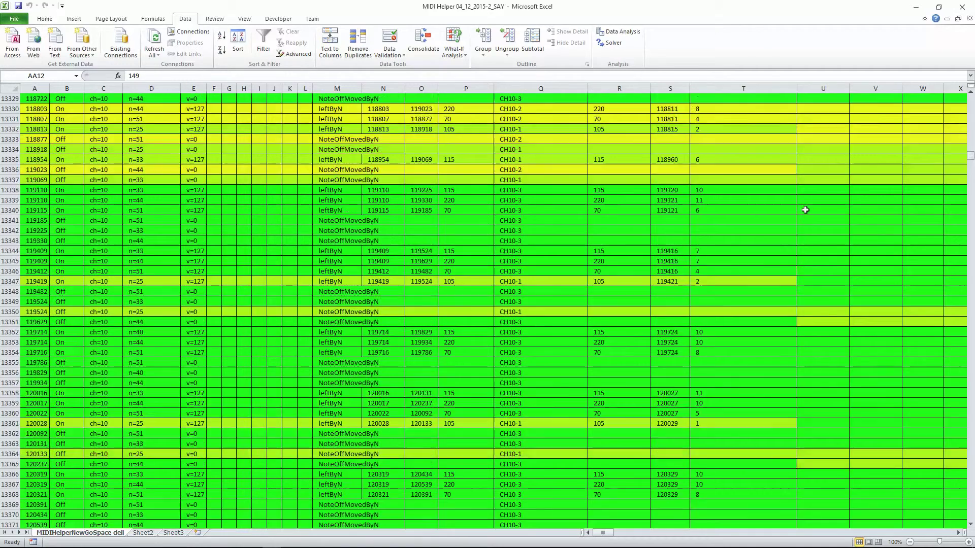
pyautogui.scroll(19, 806, 209)
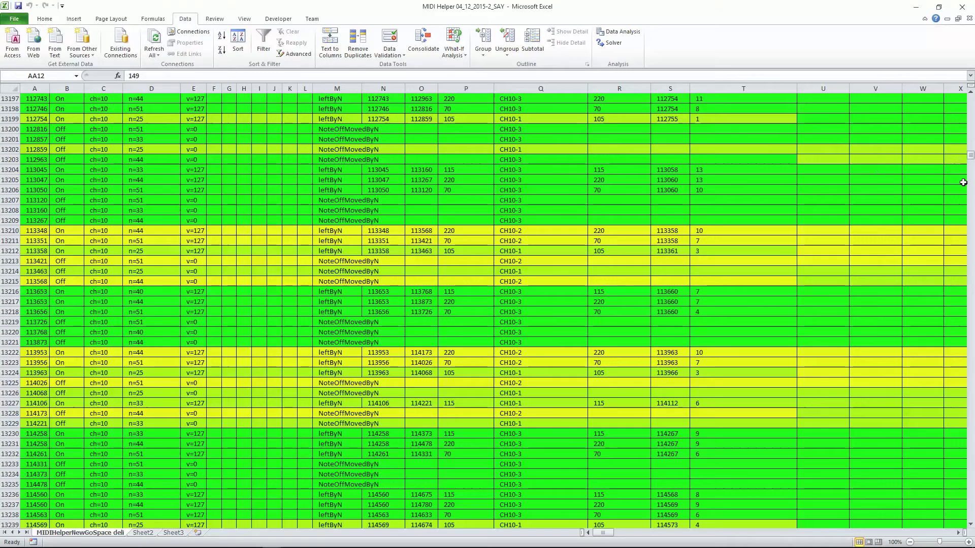
pyautogui.scroll(20, 963, 182)
pyautogui.scroll(20, 963, 182)
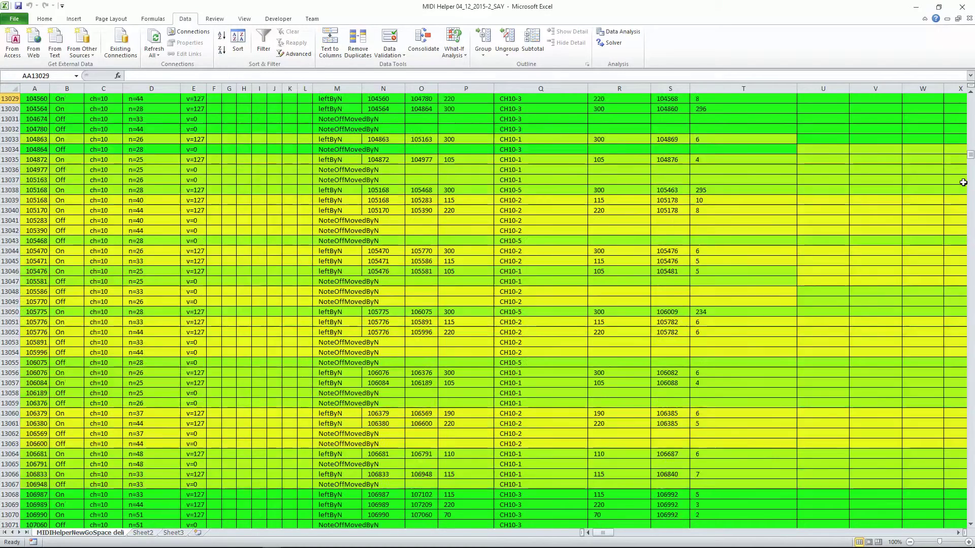
pyautogui.scroll(20, 963, 182)
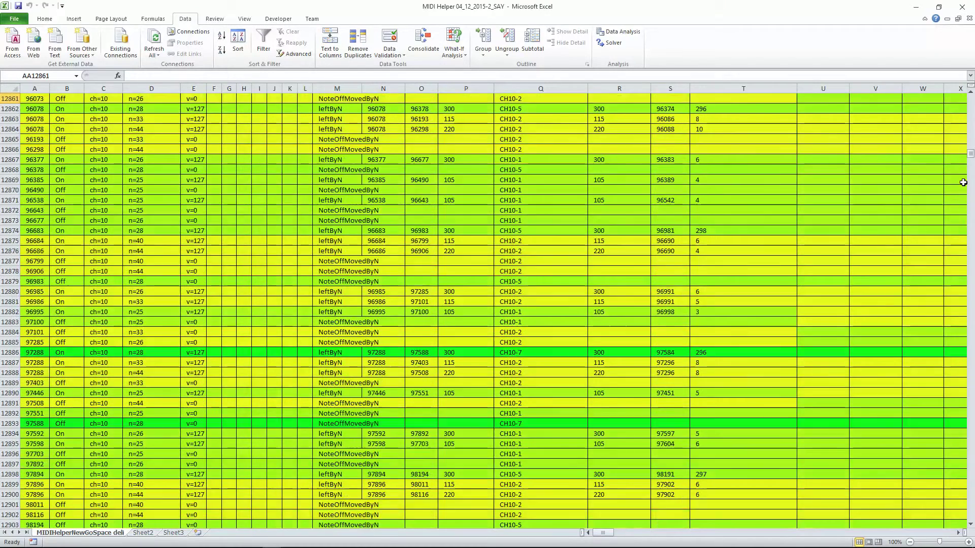
pyautogui.scroll(20, 963, 182)
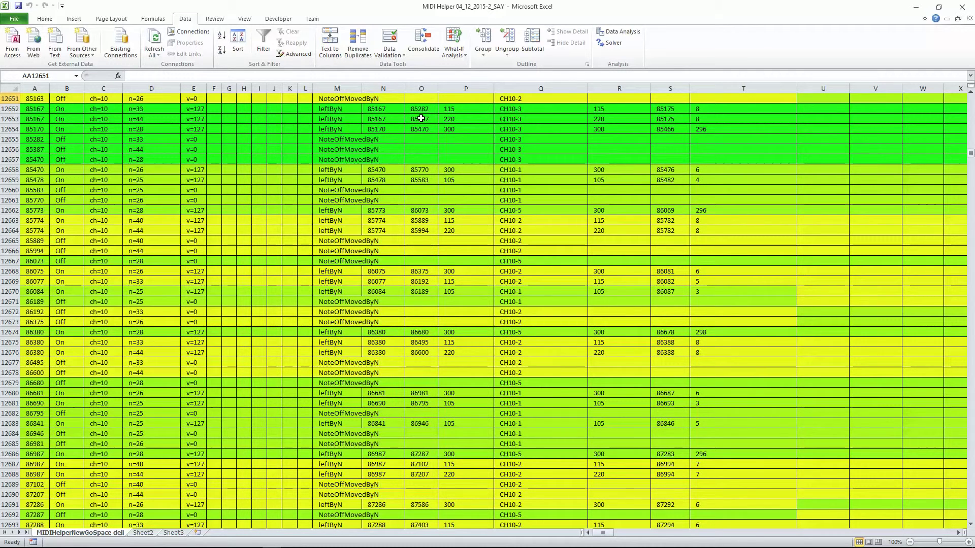
pyautogui.scroll(20, 421, 117)
pyautogui.scroll(20, 421, 118)
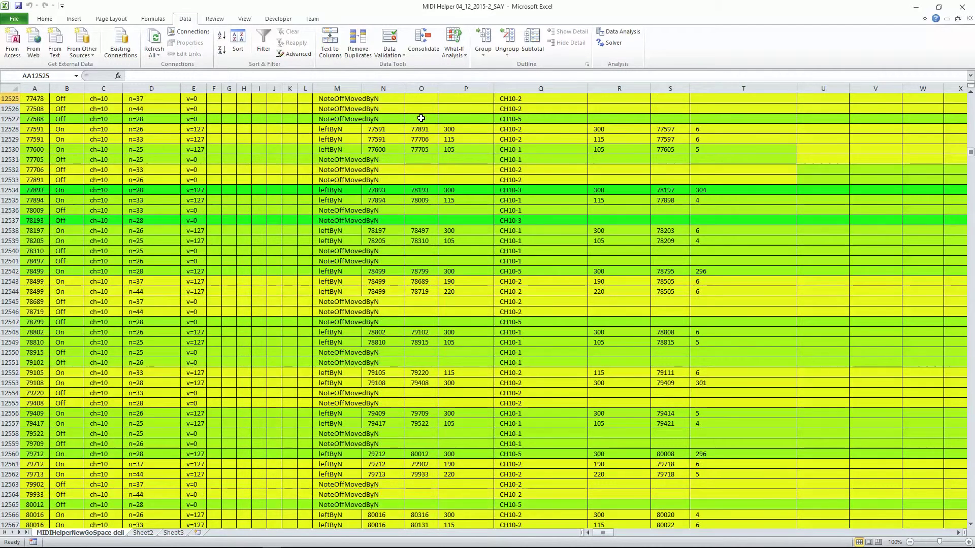
pyautogui.scroll(20, 420, 118)
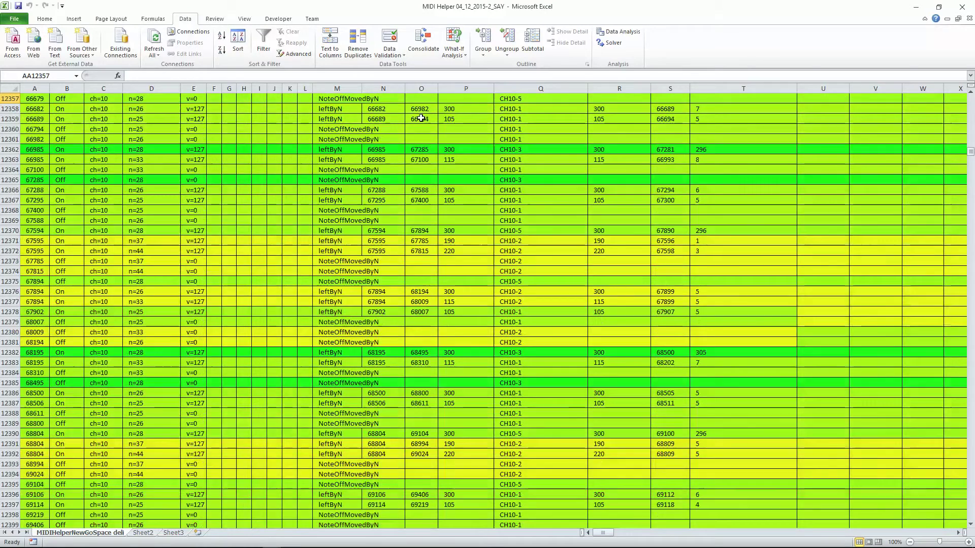
pyautogui.scroll(20, 420, 117)
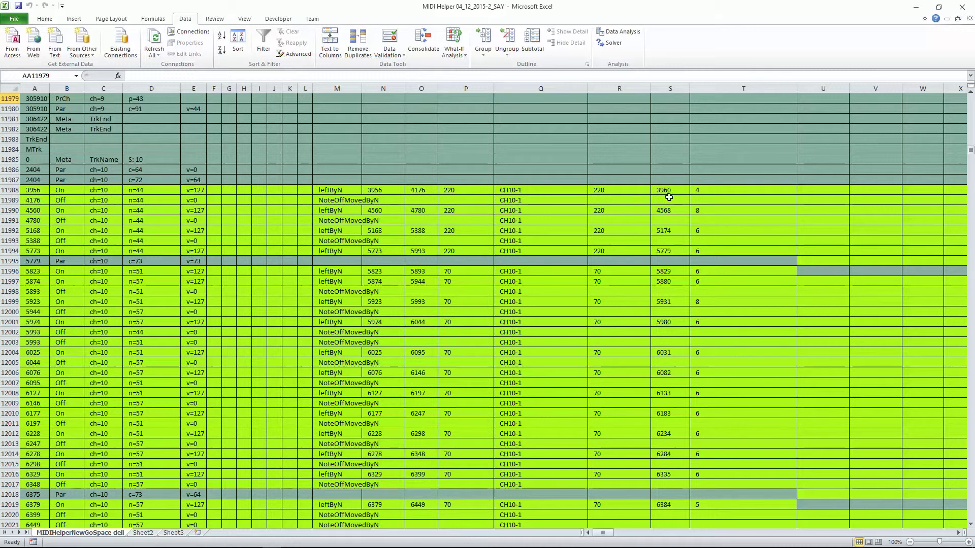
# Inspect the first channel 10 note in rows 11988 and 11989: time difference, move amount, note number, velocity, On event and Off time.
pyautogui.click(701, 191)
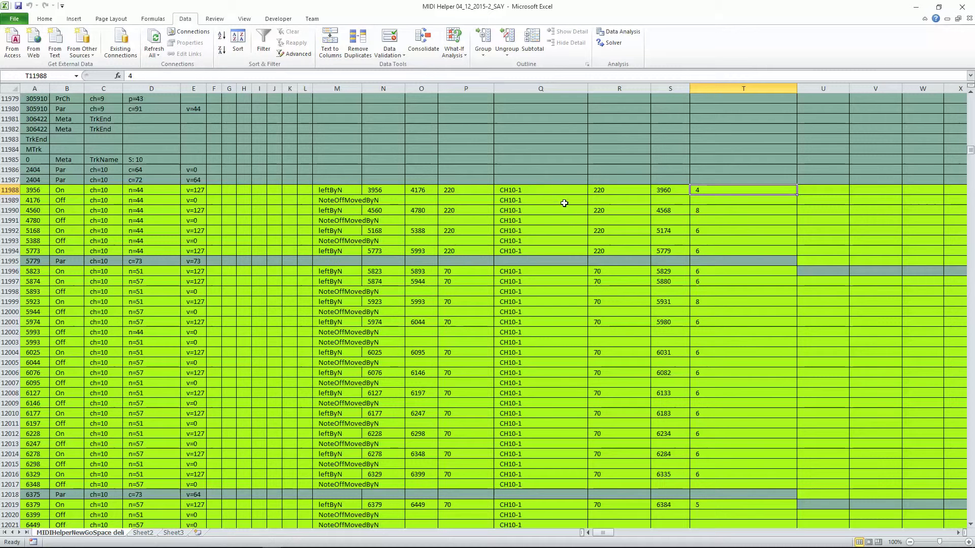
pyautogui.click(608, 192)
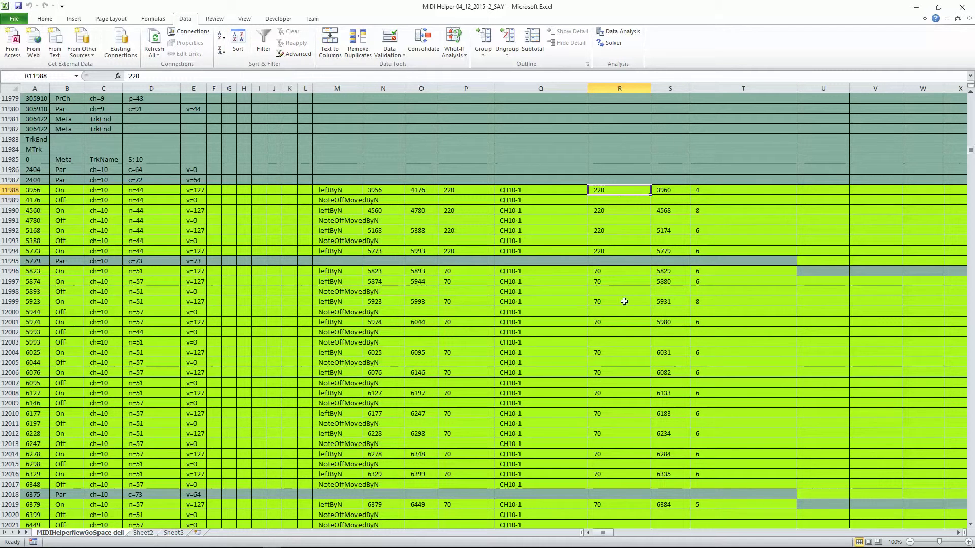
pyautogui.scroll(-12, 615, 410)
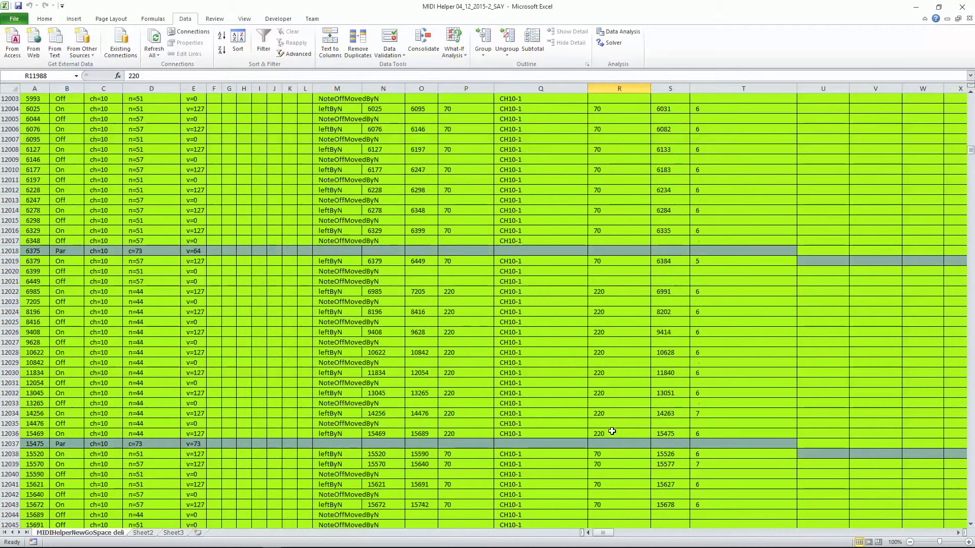
pyautogui.scroll(15, 611, 431)
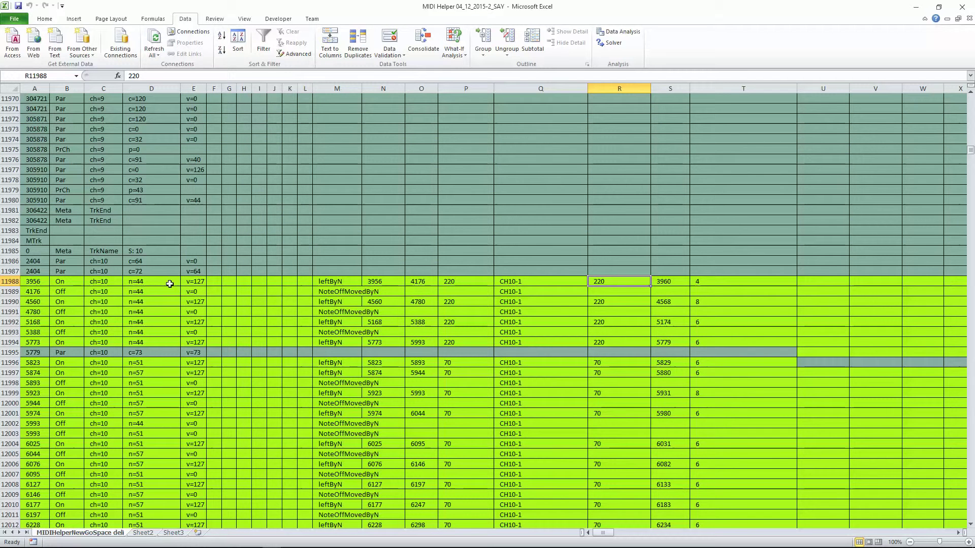
pyautogui.click(142, 282)
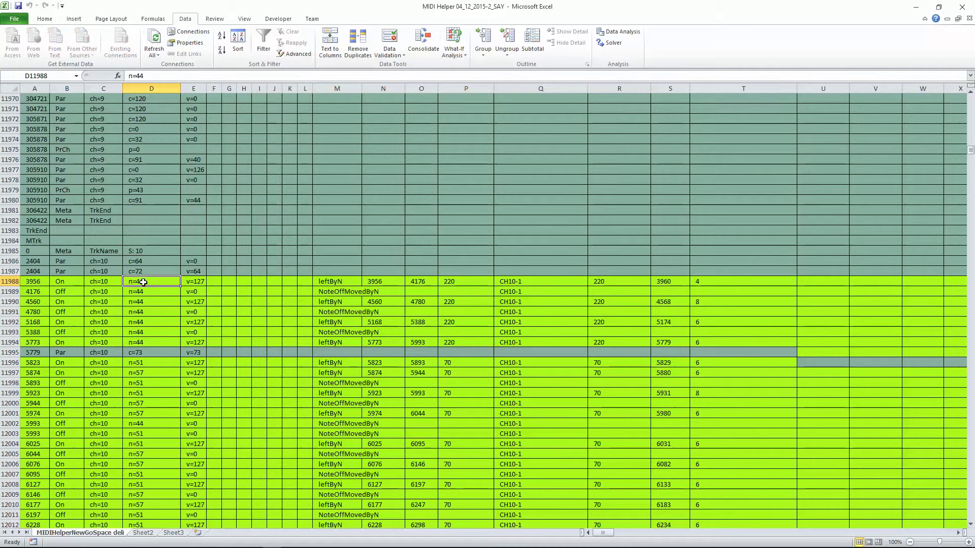
pyautogui.click(194, 281)
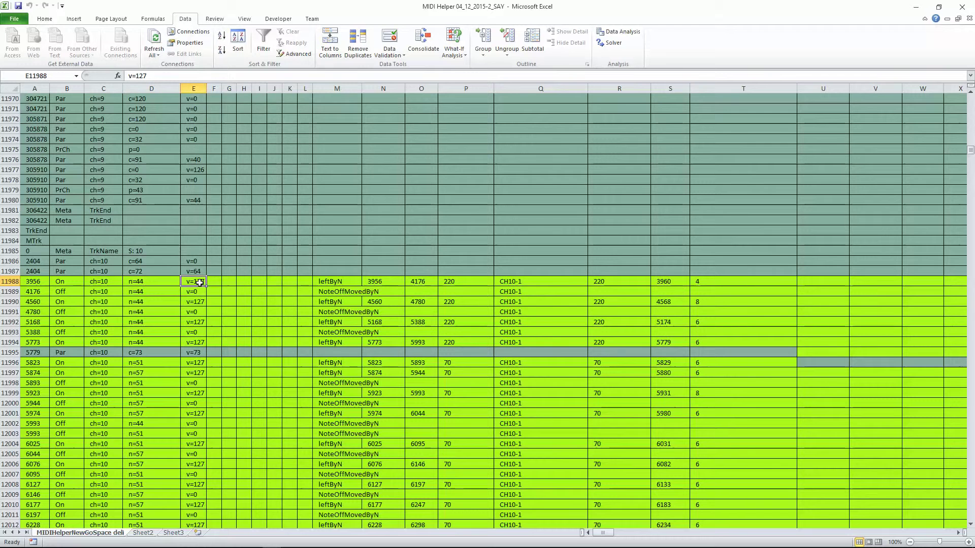
pyautogui.click(62, 283)
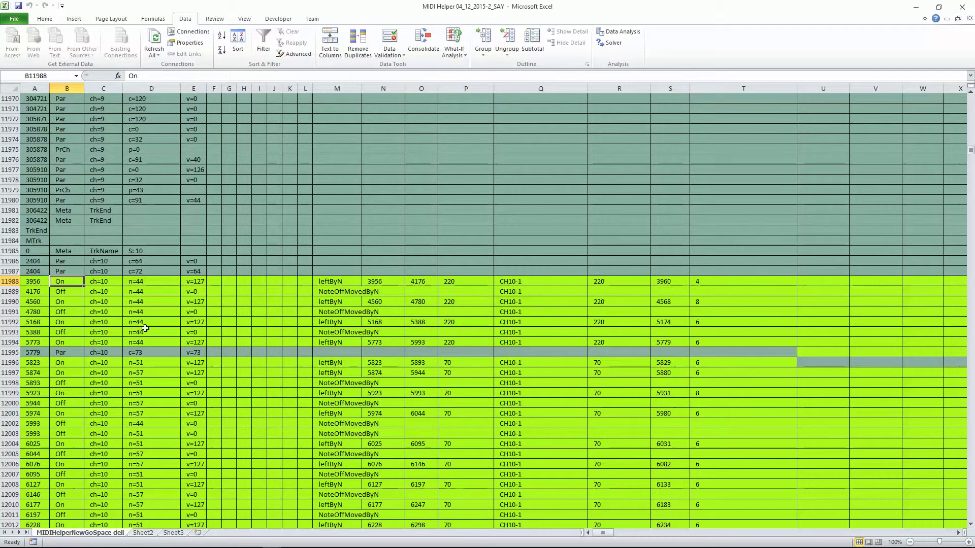
pyautogui.click(39, 293)
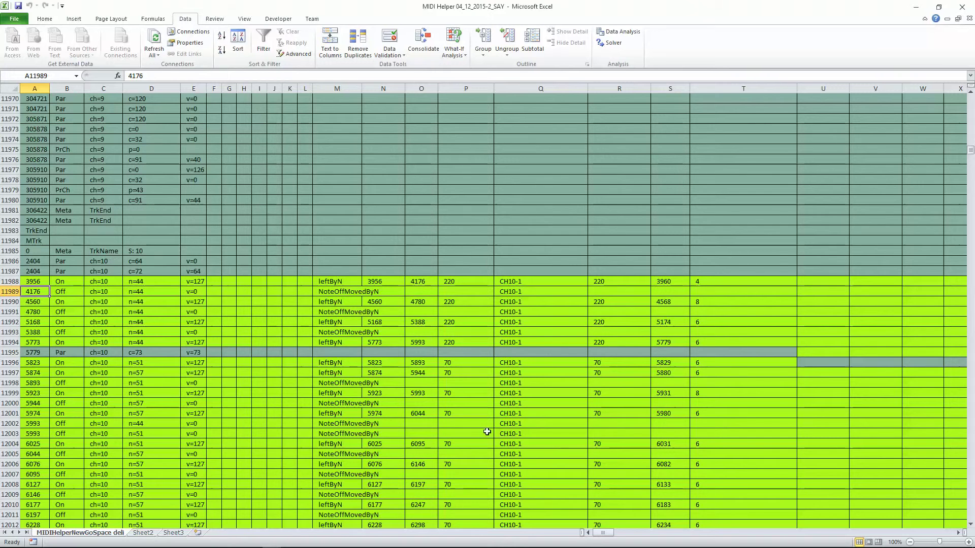
# Review the channel 10 rows down to the first green-marked note, and inspect its n=28 On and Off events in rows 12172 and 12175.
pyautogui.scroll(-7, 792, 366)
pyautogui.scroll(-20, 793, 367)
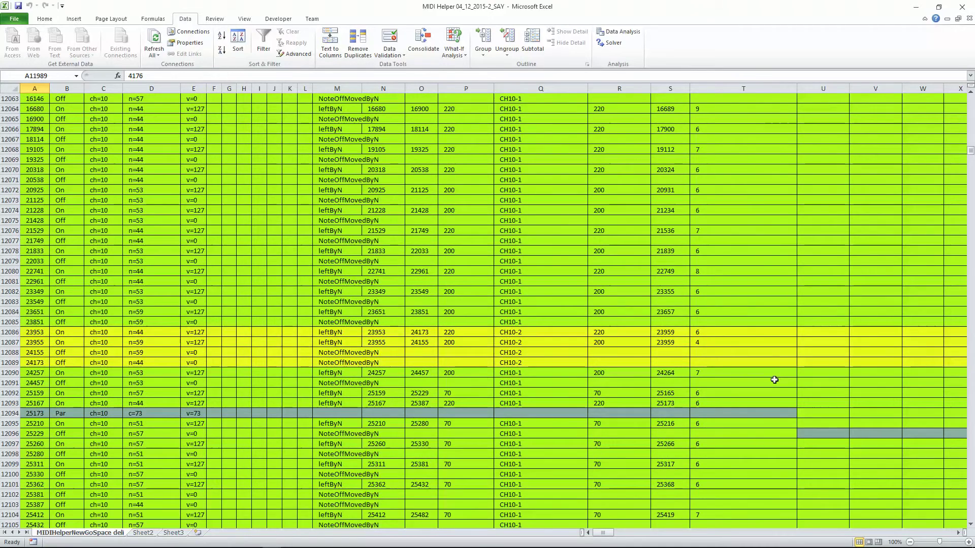
pyautogui.scroll(-4, 465, 327)
pyautogui.scroll(-2, 465, 327)
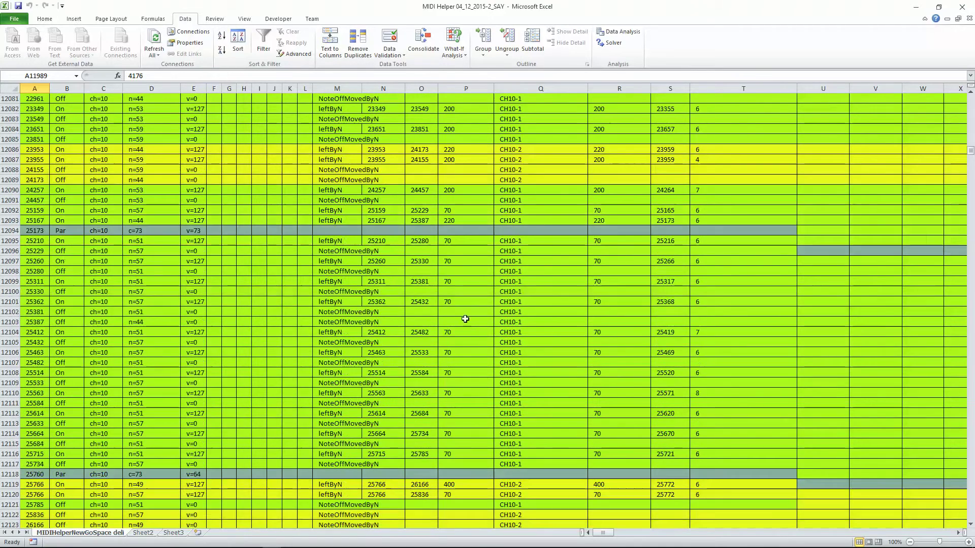
pyautogui.scroll(-4, 194, 443)
pyautogui.scroll(-7, 195, 443)
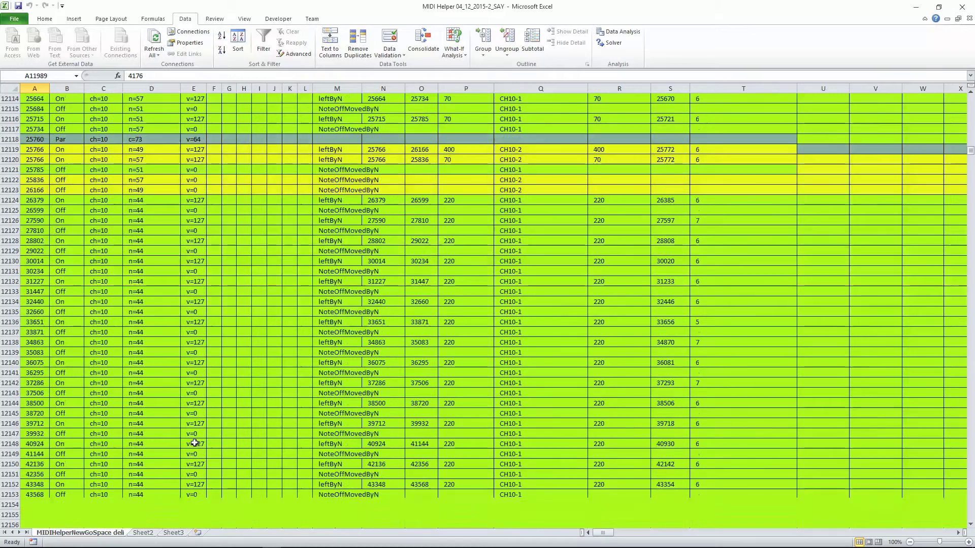
pyautogui.scroll(-14, 362, 311)
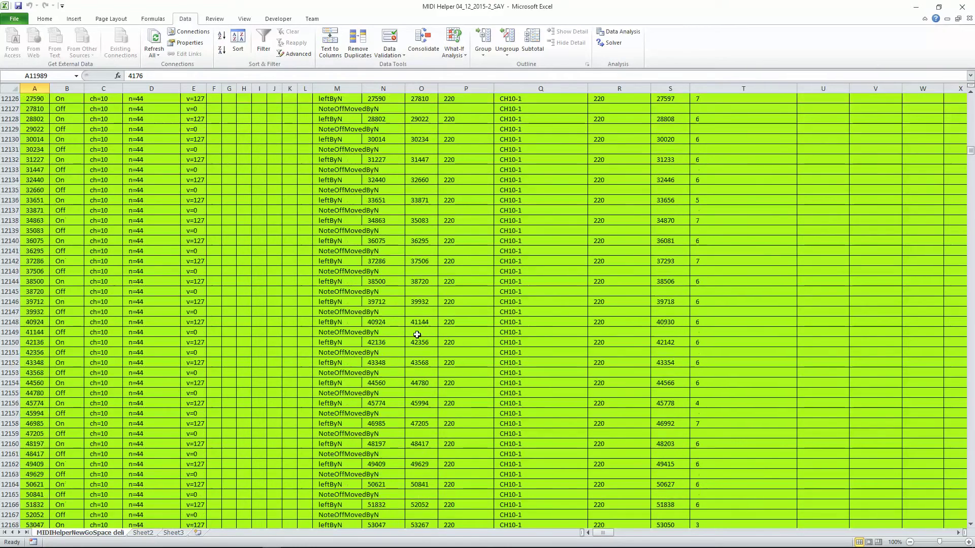
pyautogui.scroll(-2, 422, 338)
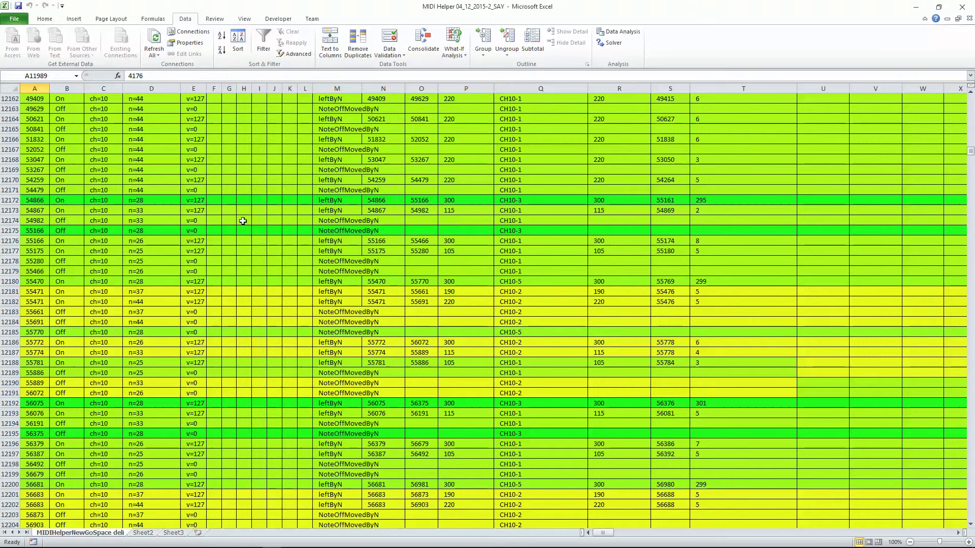
pyautogui.click(146, 201)
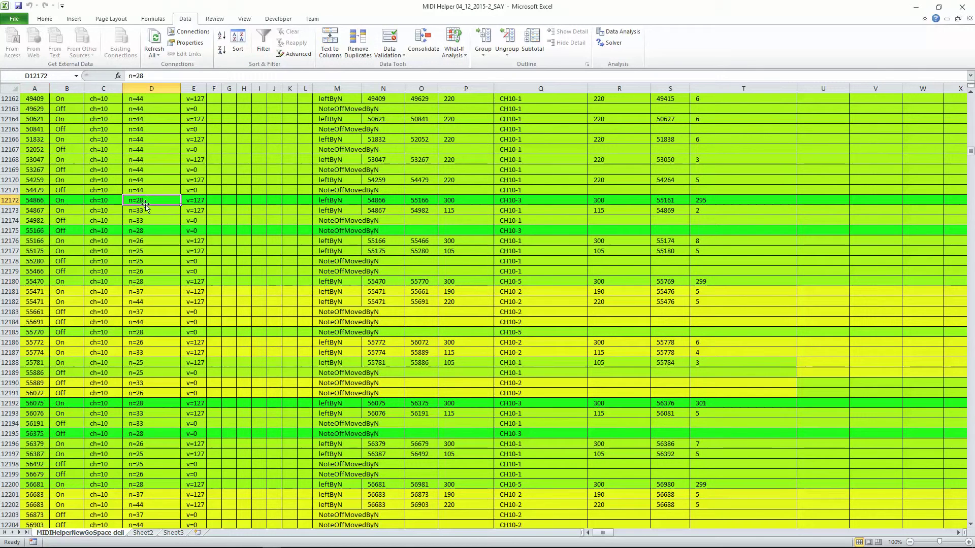
pyautogui.click(141, 231)
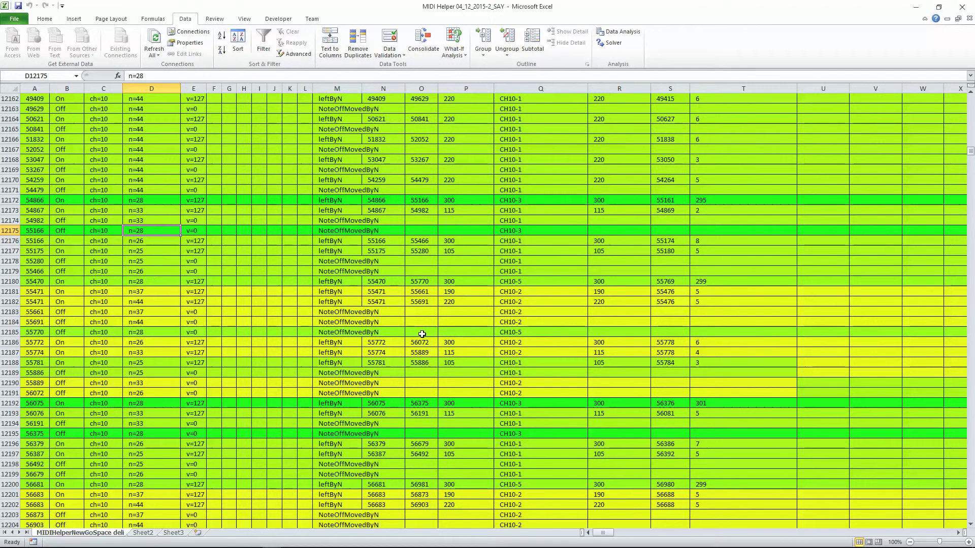
pyautogui.scroll(-4, 406, 328)
pyautogui.scroll(-3, 422, 332)
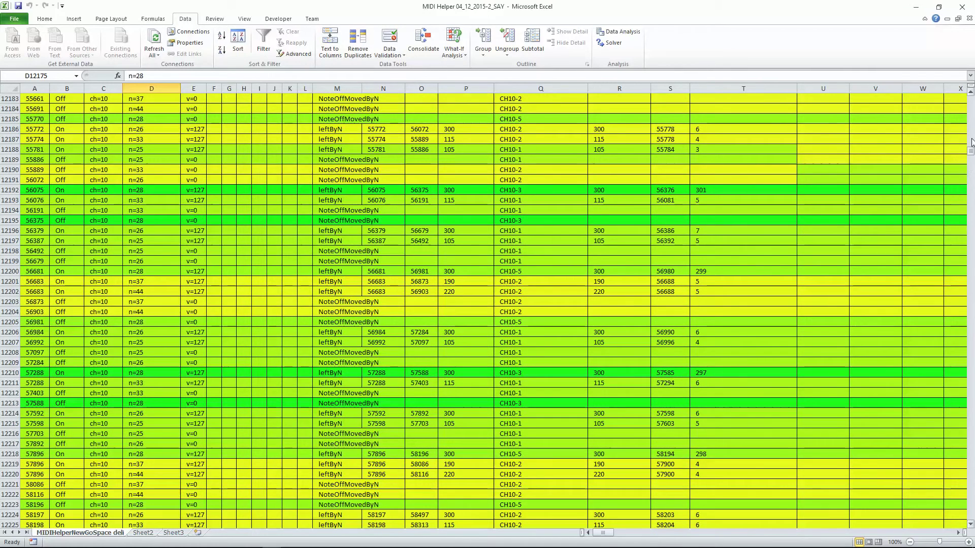
# Return to the beginning of the sheet and review the track start/stop and drum voice tables.
pyautogui.scroll(14, 962, 152)
pyautogui.moveTo(970, 152); pyautogui.dragTo(966, 8)
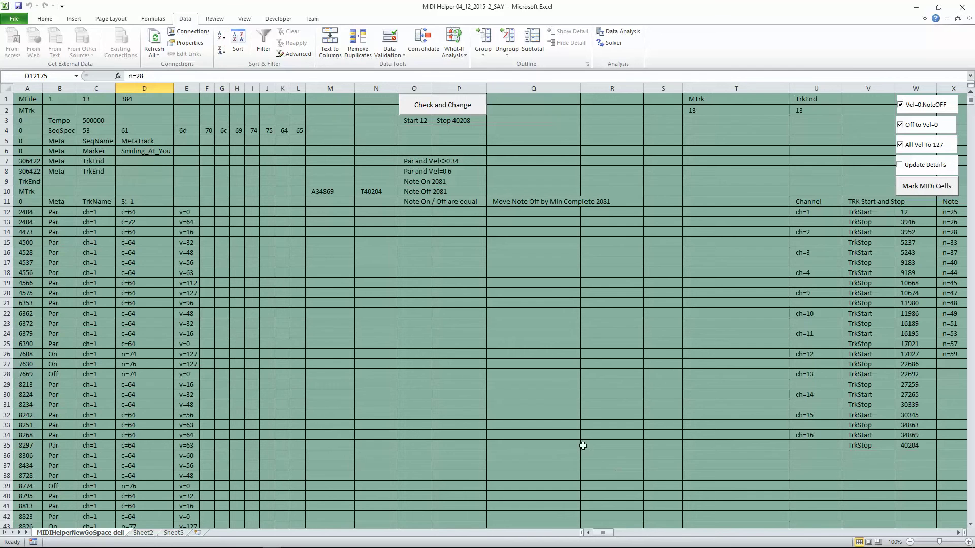
pyautogui.moveTo(605, 537)
pyautogui.mouseDown()
pyautogui.moveTo(618, 540)
pyautogui.moveTo(618, 524)
pyautogui.mouseUp()
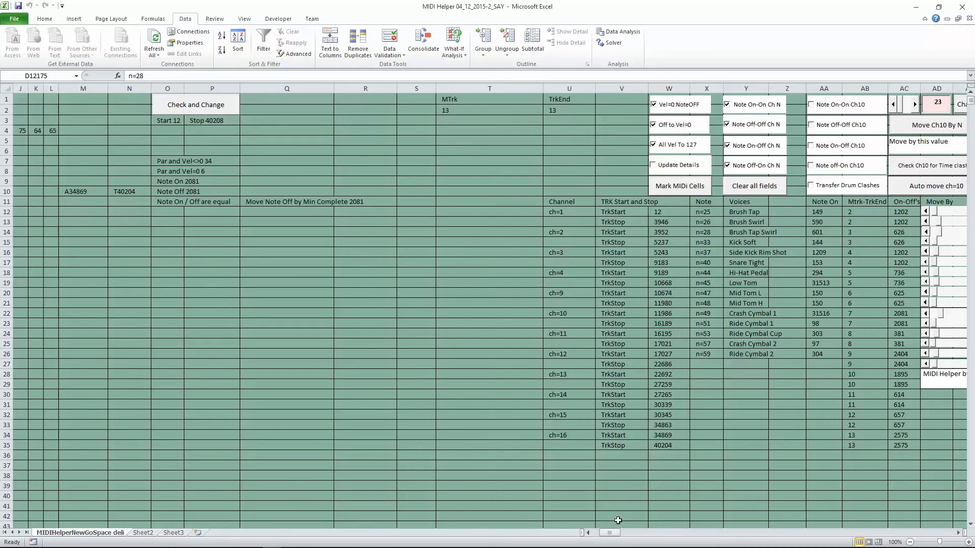
pyautogui.moveTo(617, 520); pyautogui.dragTo(595, 536)
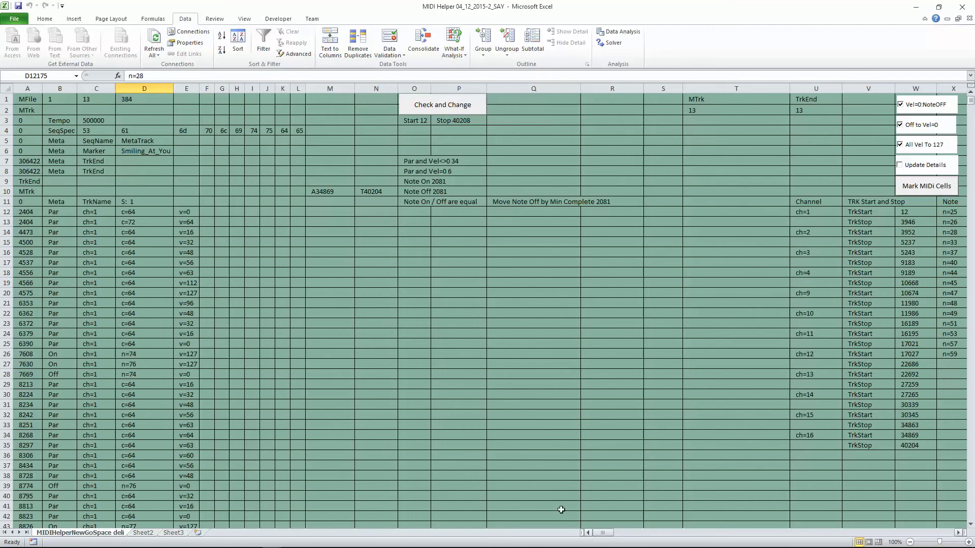